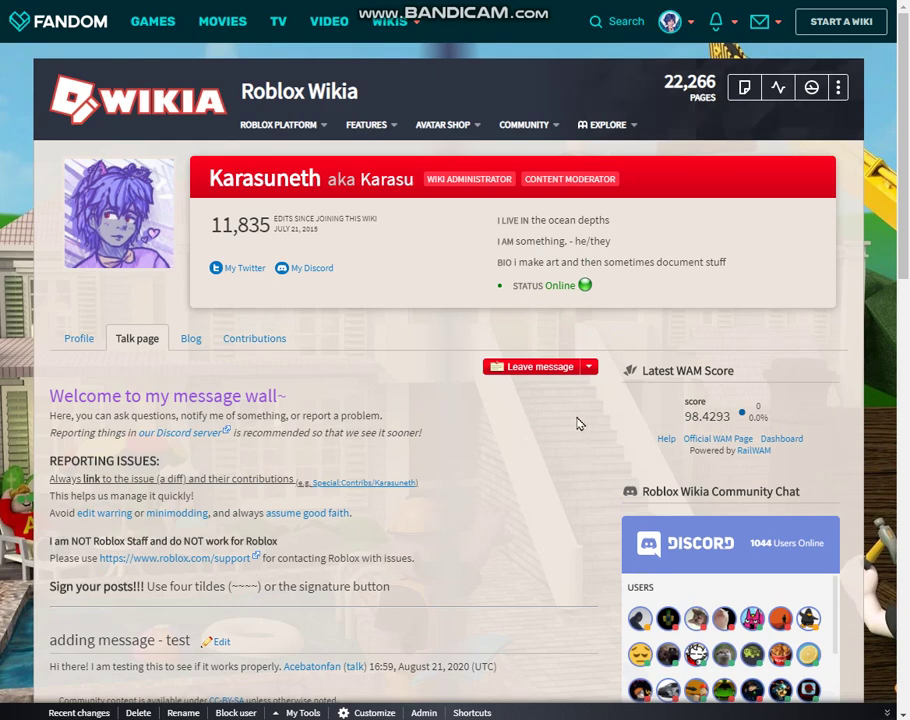
Start a new message on this user's talk page with the headline "Hello! Say hi to the video!".
left_click(527, 368)
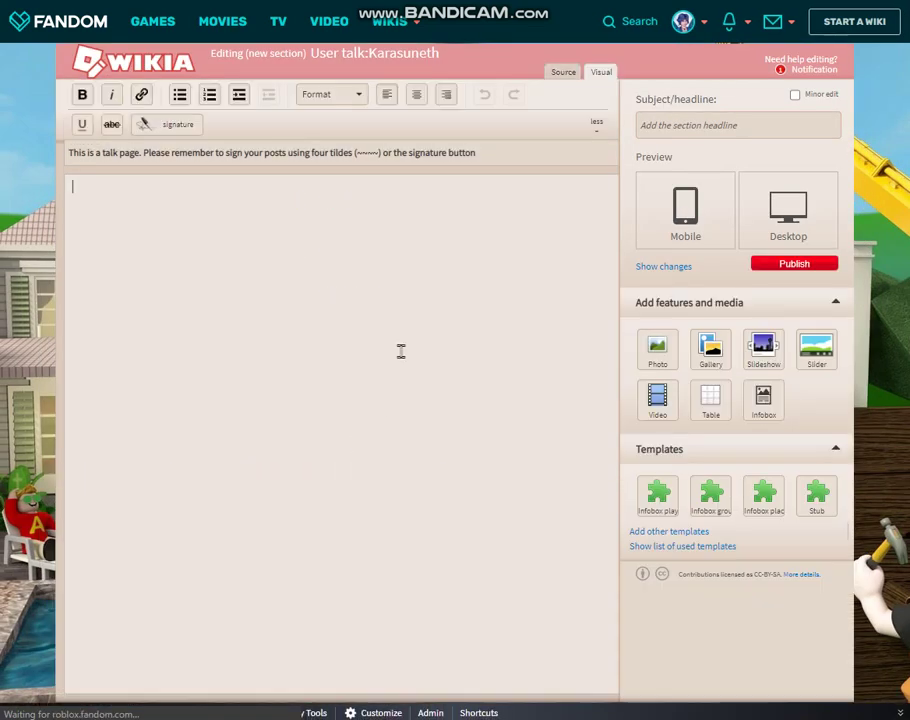
left_click(400, 350)
left_click(679, 126)
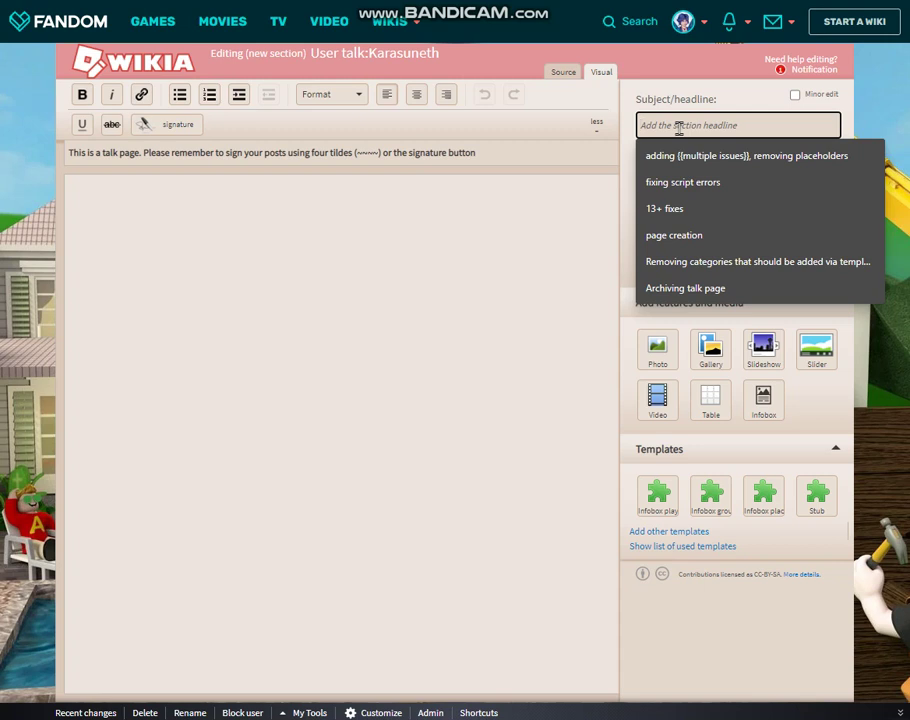
type("H")
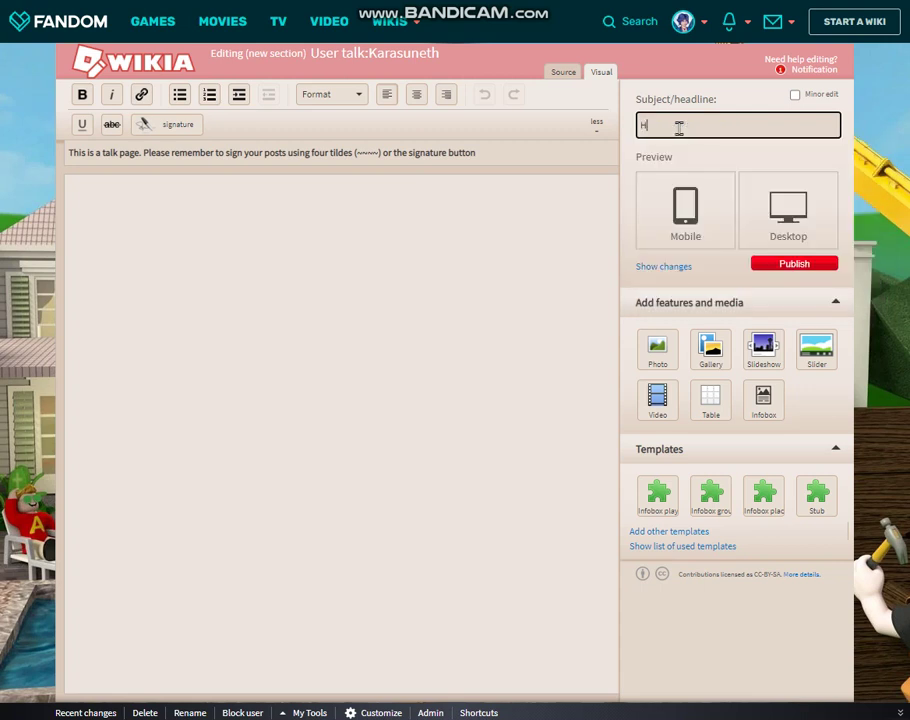
type("ello! Saychi to the video!")
Write the message body "Hello! How are you doing? I cannot make a video for my life." and sign it with ~~~~.
left_click(521, 248)
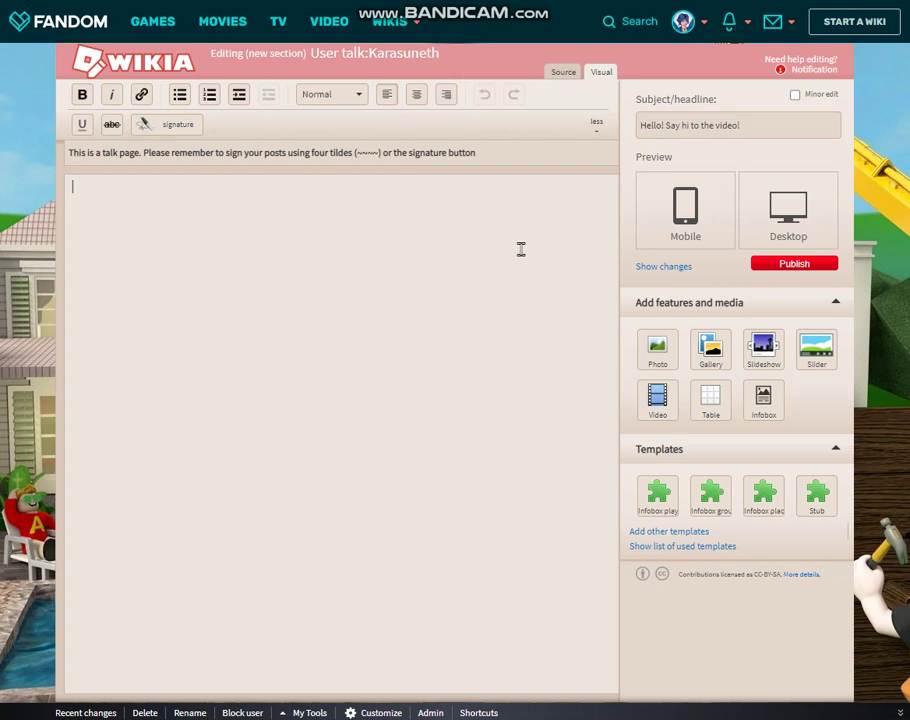
type("Hello! How are you doing? I am")
key("BackSpace")
key("BackSpace")
type("cannot make a video for my life.")
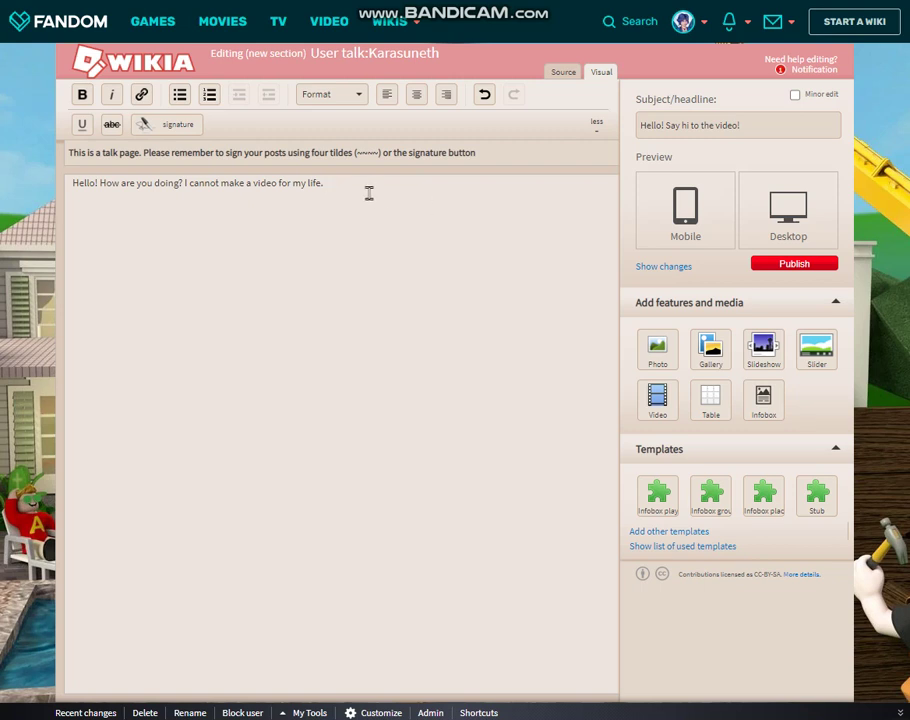
left_click(180, 125)
left_click_drag(368, 195, 326, 188)
key("BackSpace")
type("~~~~")
Check the signed message in the desktop preview, close the preview and publish the message.
left_click(802, 218)
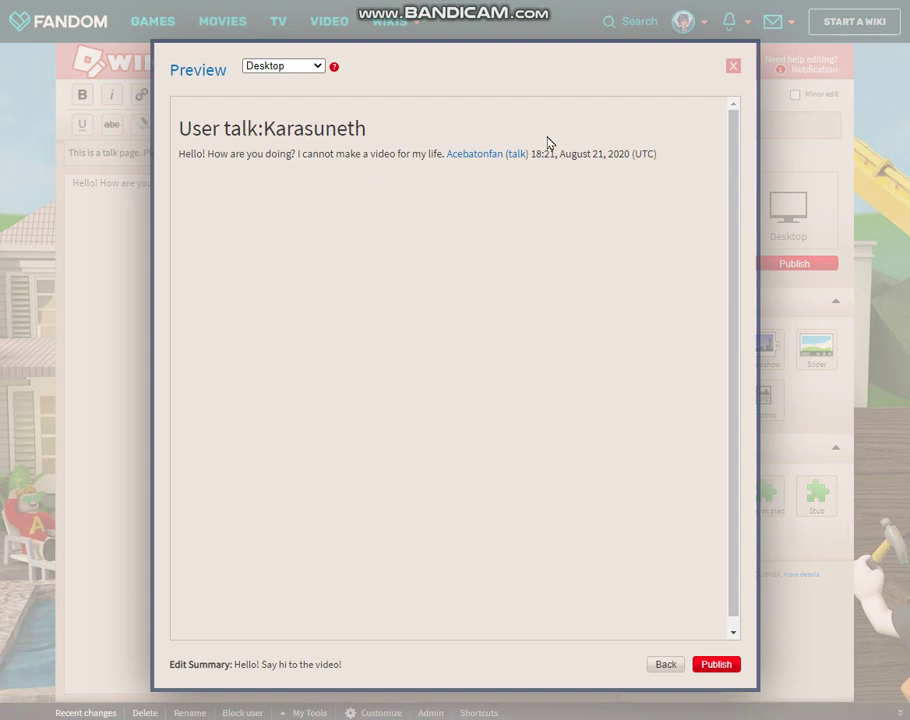
left_click_drag(358, 128, 369, 172)
left_click(368, 171)
left_click(444, 147)
left_click_drag(444, 147, 652, 167)
left_click(695, 152)
left_click(733, 67)
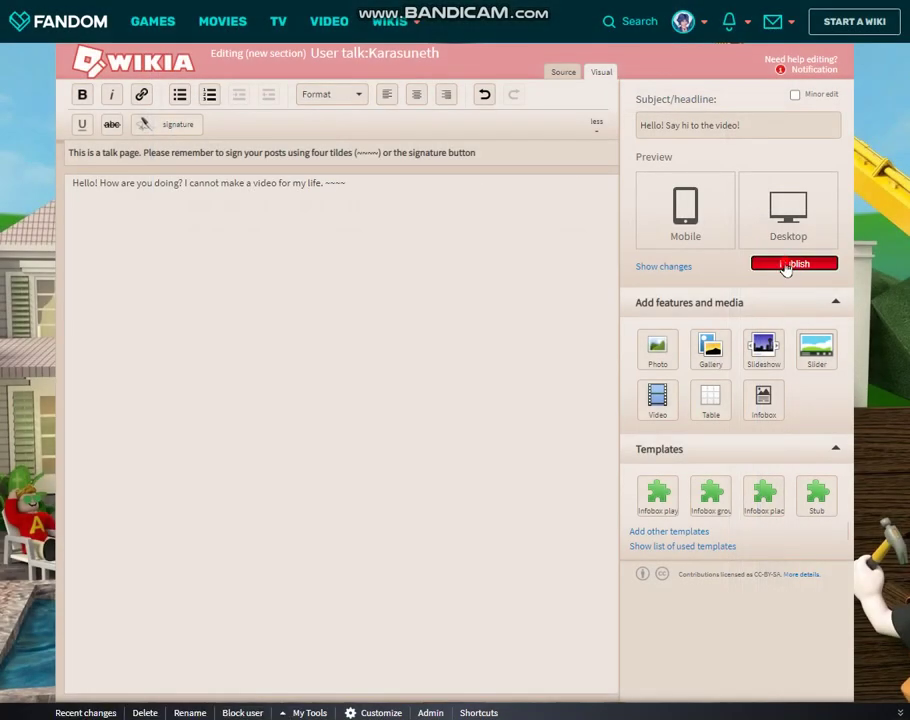
left_click(786, 265)
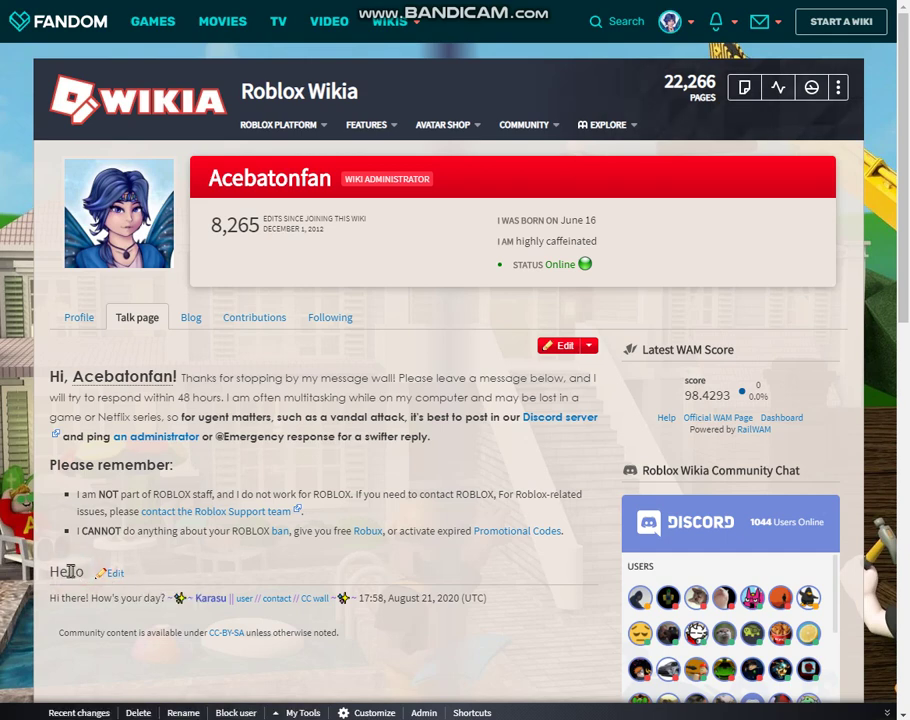
Edit the "Hello" section of the talk page and add the reply "Hello! I am doing great! ~~~~" below the message.
left_click(116, 577)
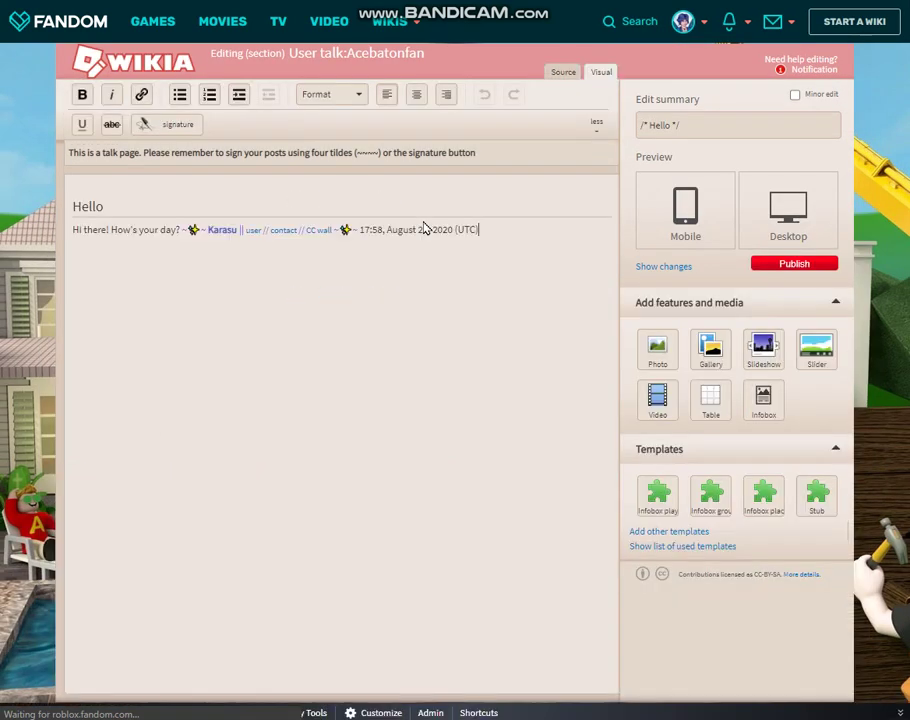
left_click(508, 226)
key("Return")
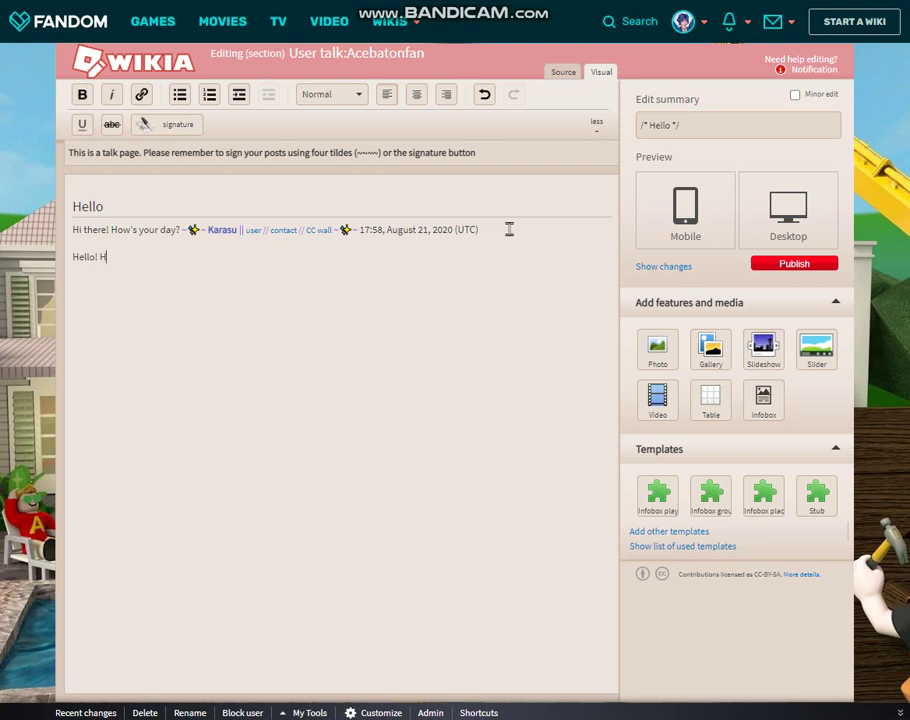
type("doing great! ~~~~")
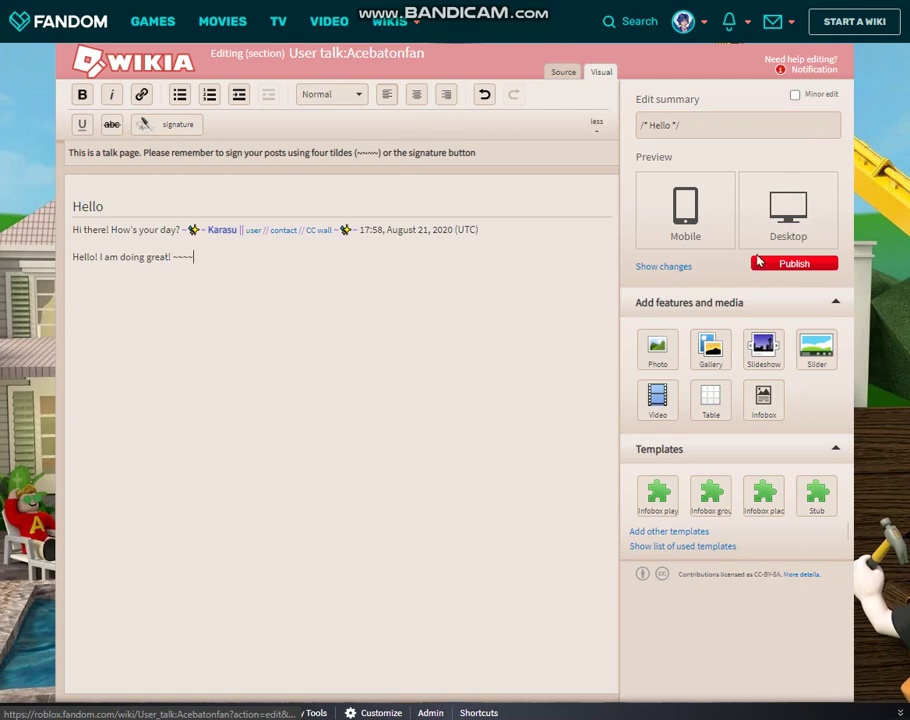
Preview the reply in the desktop view, examine its placement and close the preview.
left_click(787, 222)
left_click(733, 238)
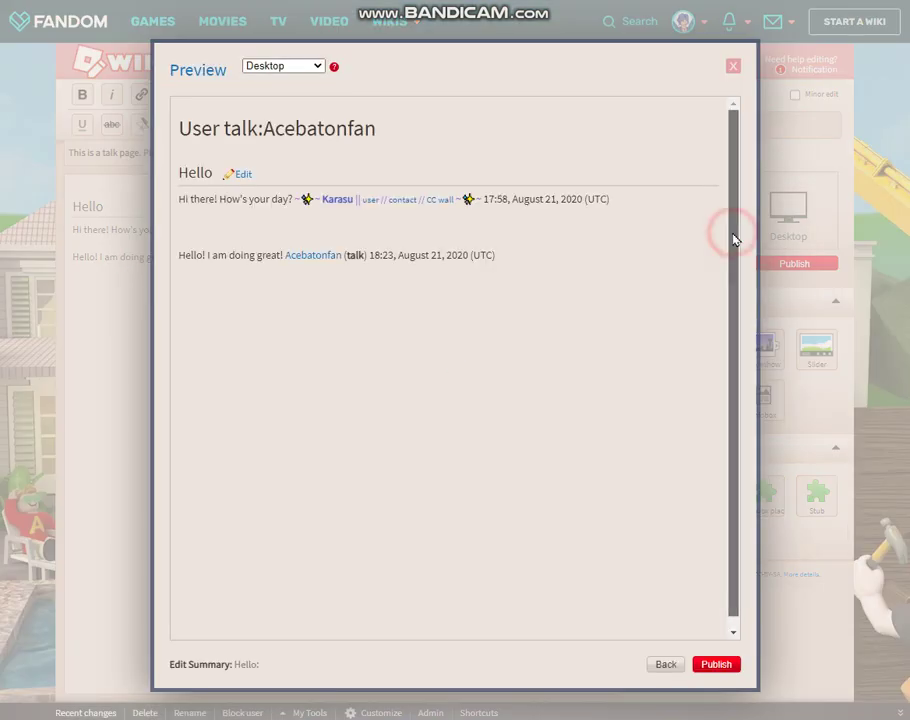
left_click_drag(186, 254, 205, 257)
left_click(205, 258)
left_click(733, 66)
Indent the "Hello! I am doing great!" reply by one level.
left_click(81, 256)
left_click(73, 258)
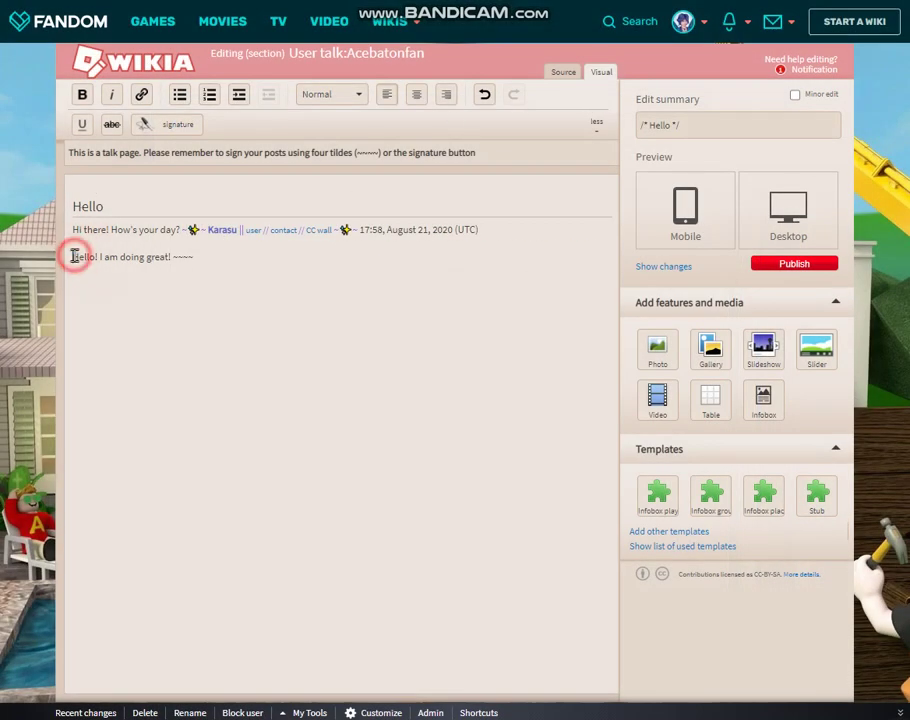
left_click(240, 98)
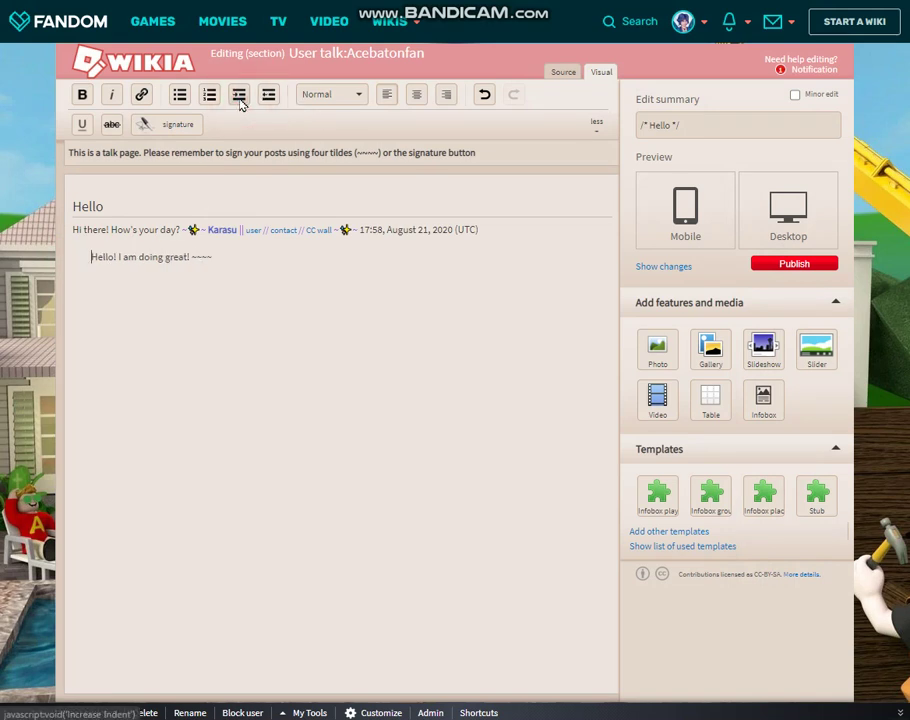
left_click(270, 98)
left_click(238, 96)
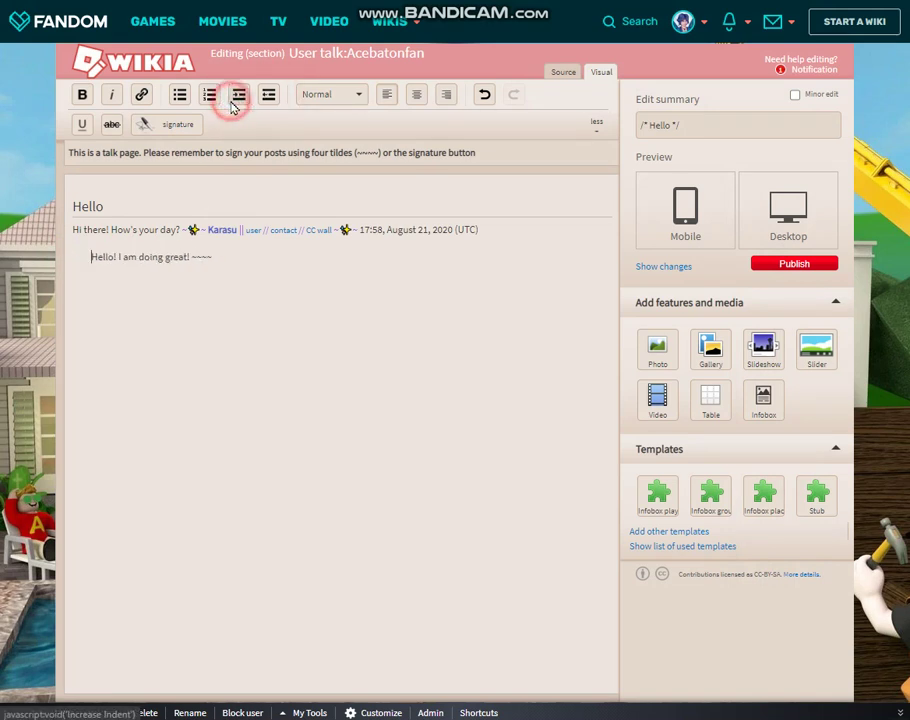
Insert a Heading 3 line about doing great today between the original message and the indented reply, and publish the edit.
left_click(561, 226)
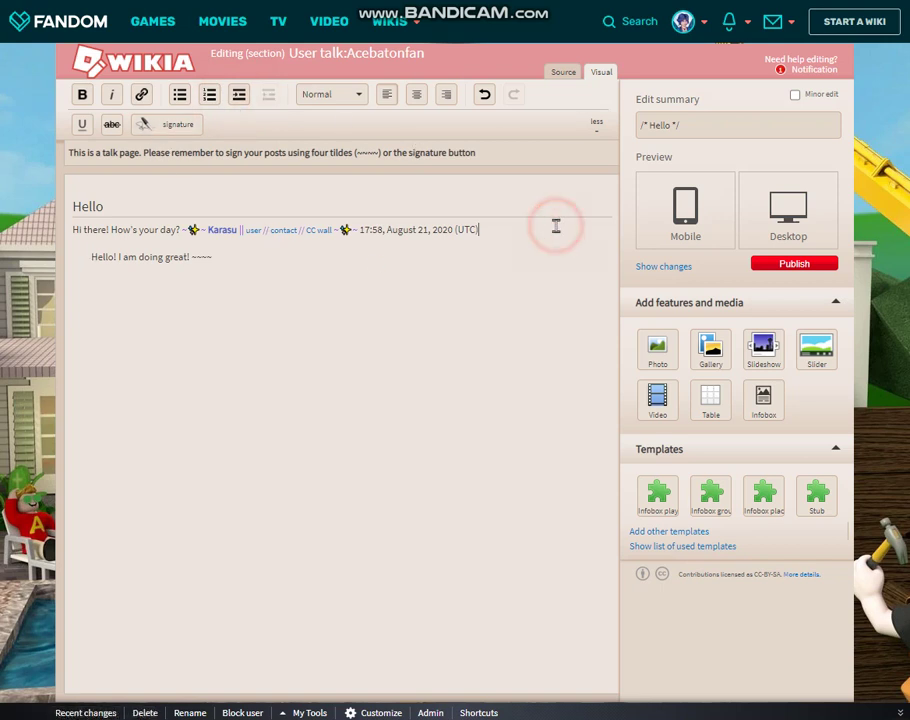
key("Return")
left_click(340, 96)
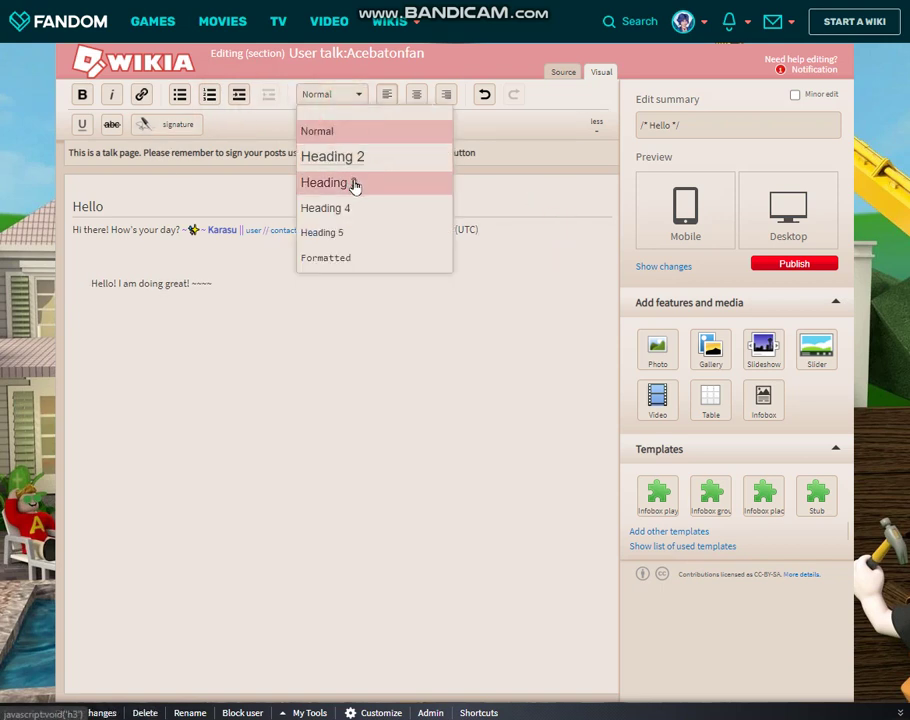
left_click(355, 183)
type("I am doing")
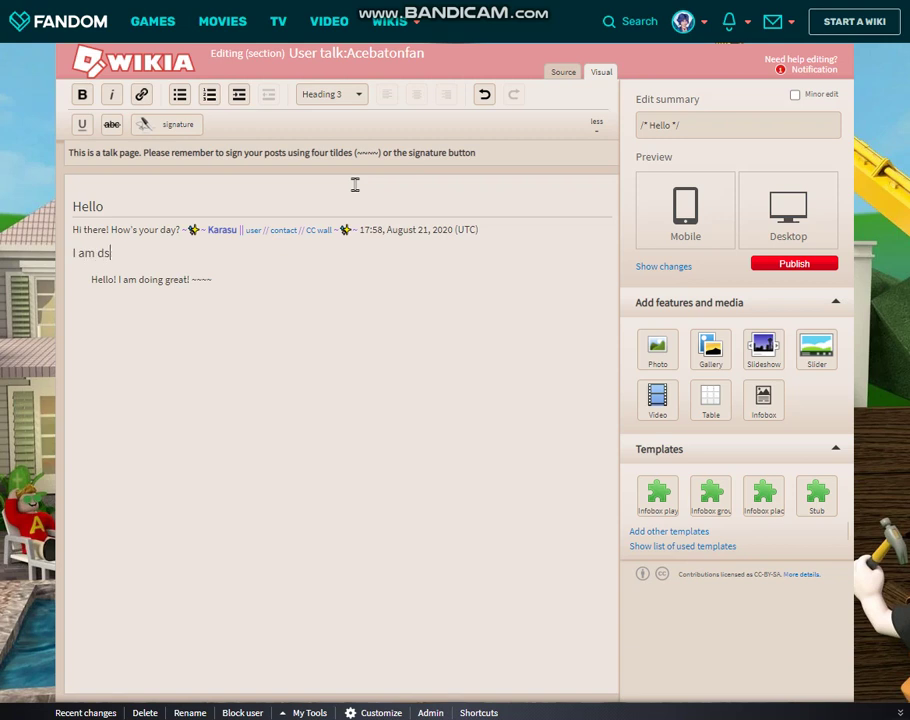
key("BackSpace")
key("BackSpace")
key("BackSpace")
key("BackSpace")
type("song great today")
left_click(795, 264)
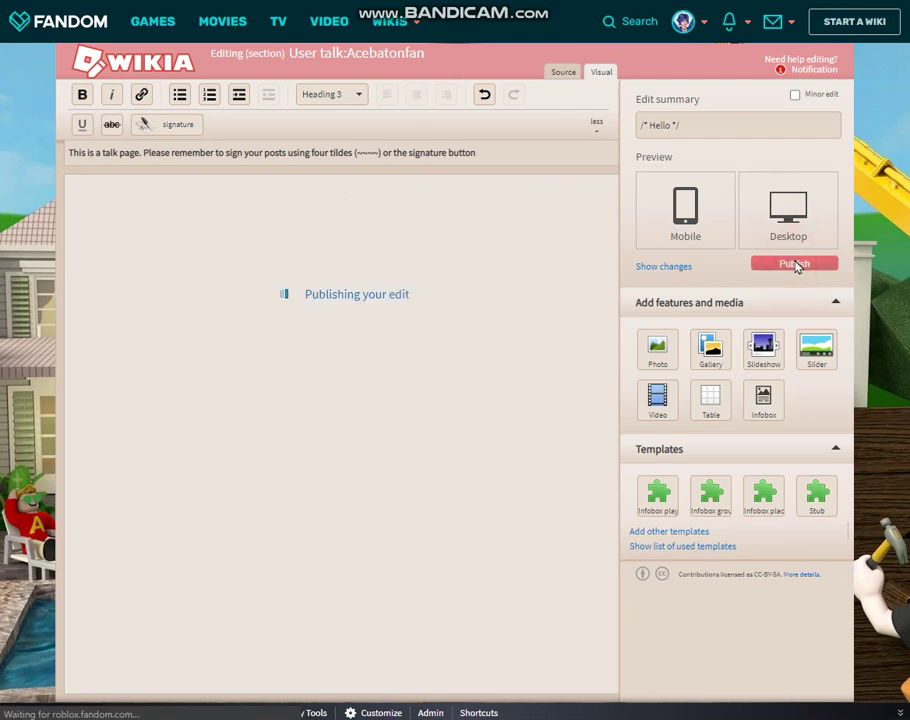
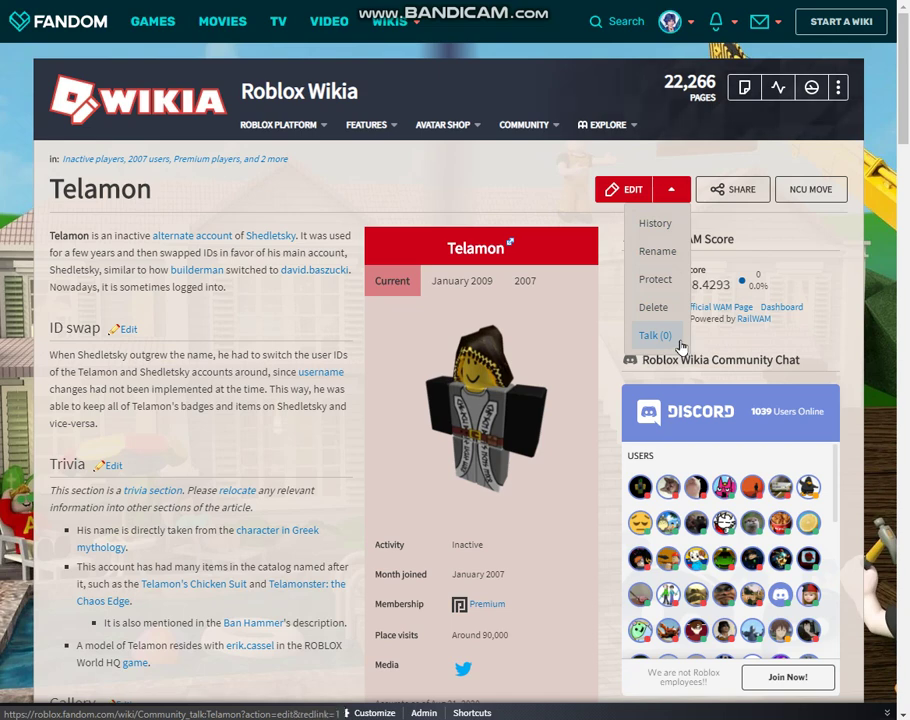
Open the Telamon article's talk page for editing and add the Heading 2 title "I love Telamon".
left_click(679, 345)
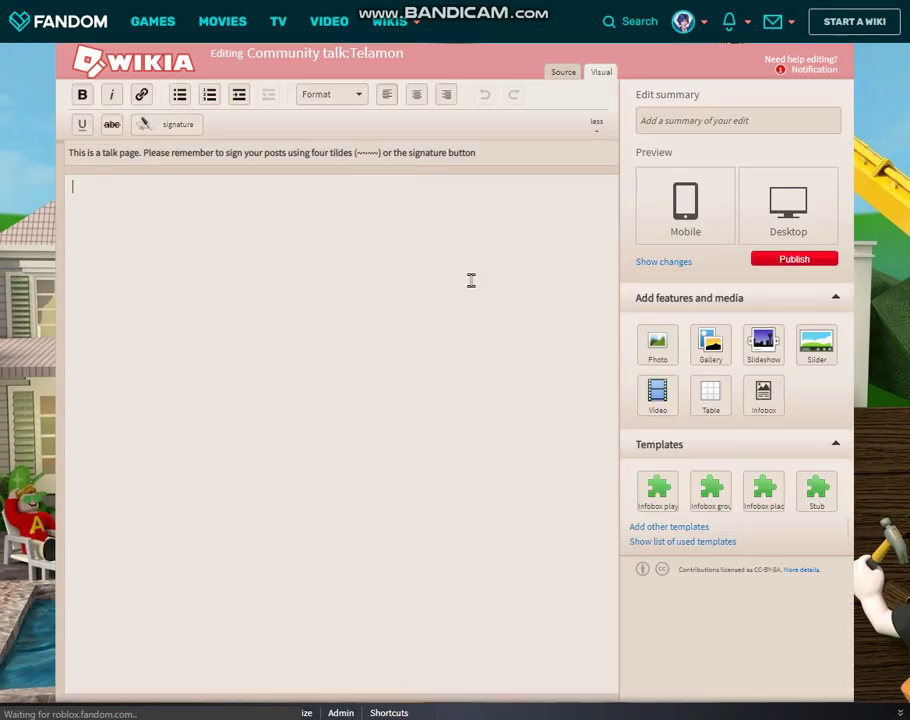
left_click(471, 280)
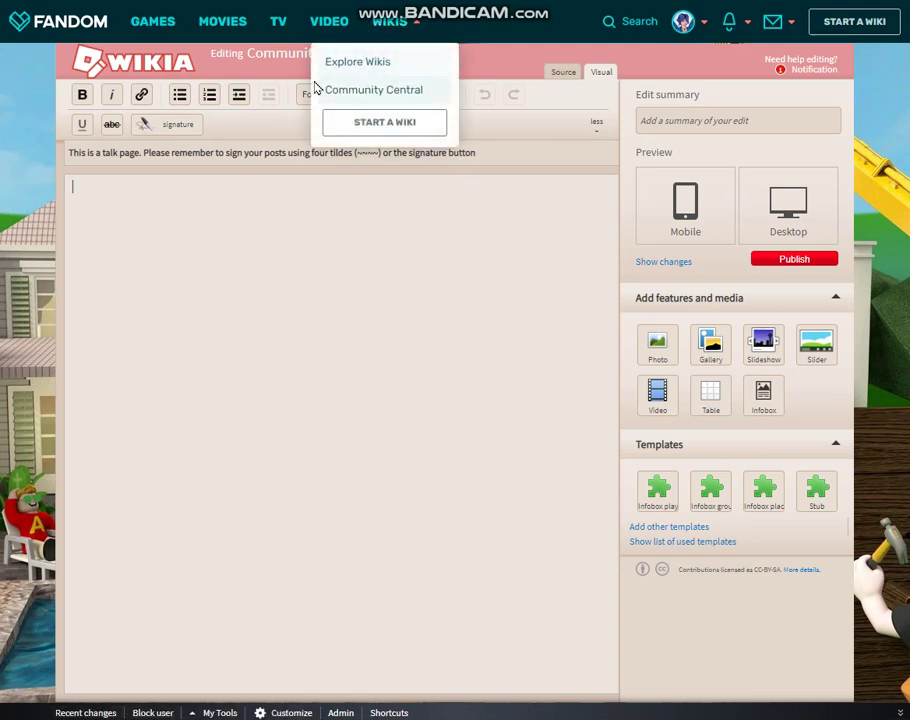
left_click(312, 97)
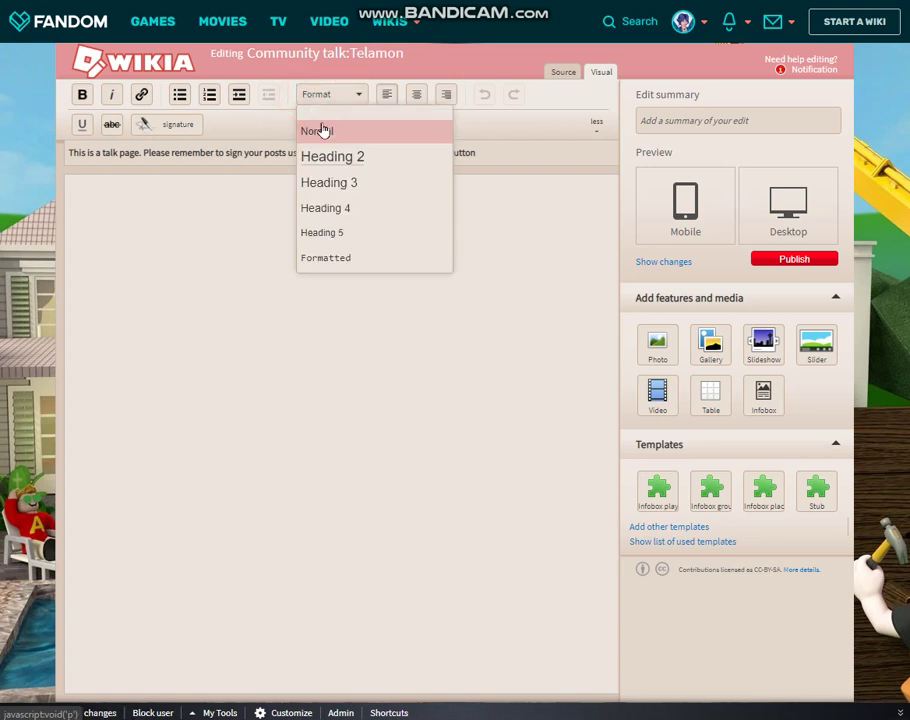
left_click(341, 162)
type("I love zt")
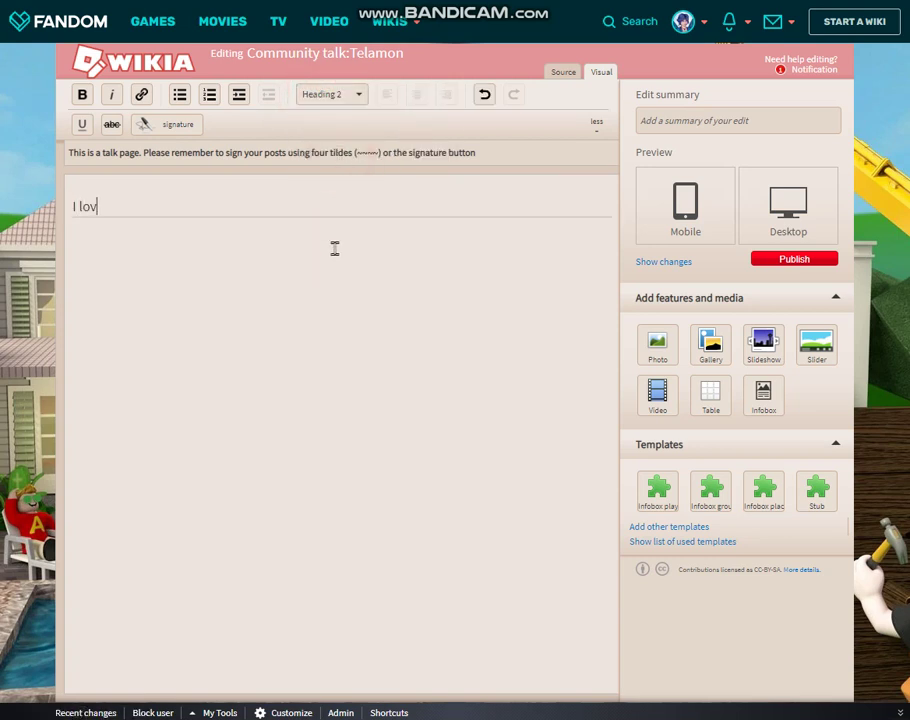
key("BackSpace")
key("BackSpace")
type("Telamon")
key("Return")
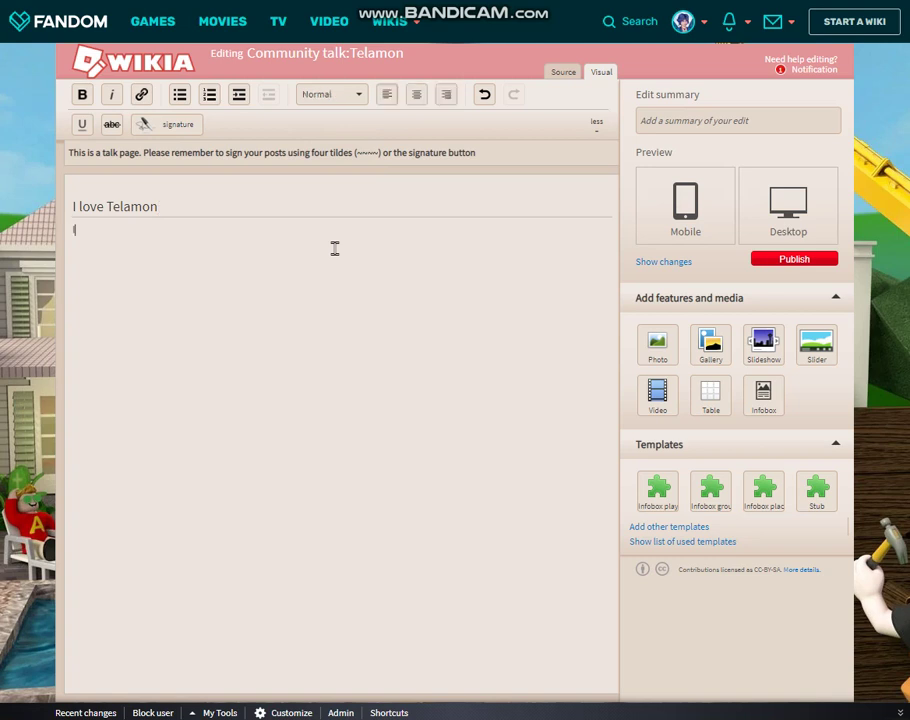
Write "I also love fried chicken. Finger licking good! Yummy!" under the heading and sign it with ~~~~.
type("I also love fried chicke")
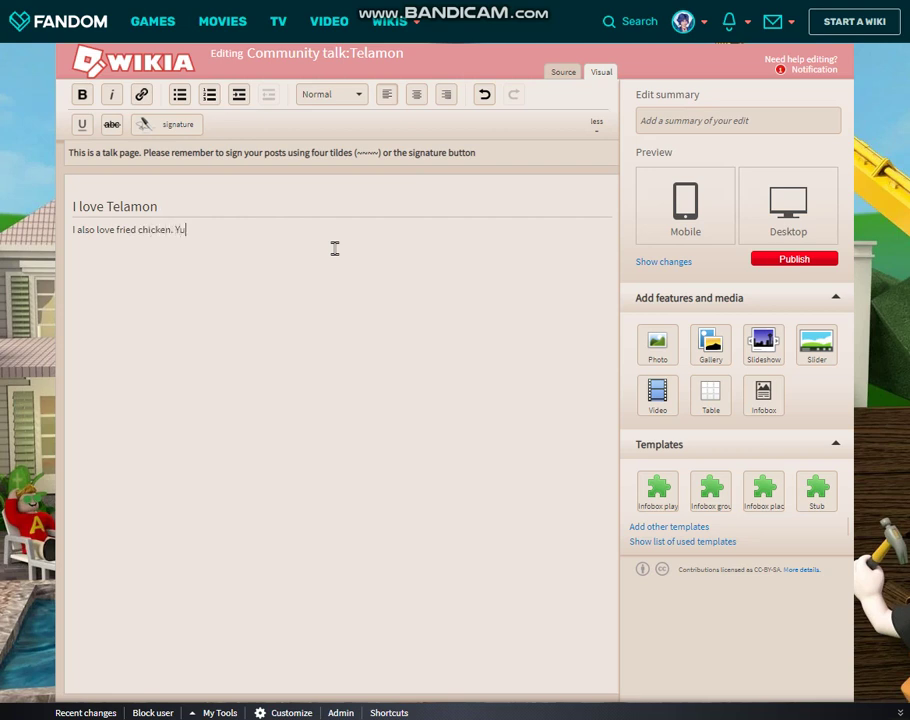
type("n. Y")
key("BackSpace")
type("Finger licking good! Yum")
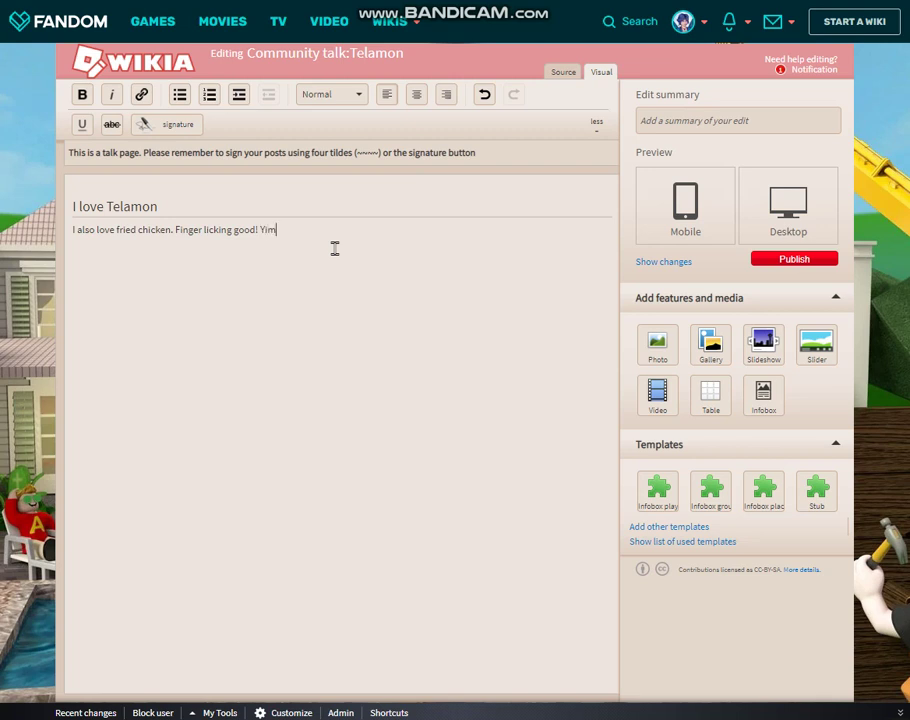
key("BackSpace")
type("ummy! ~~~~")
Enter "leaving a comment" as the edit summary.
left_click(767, 121)
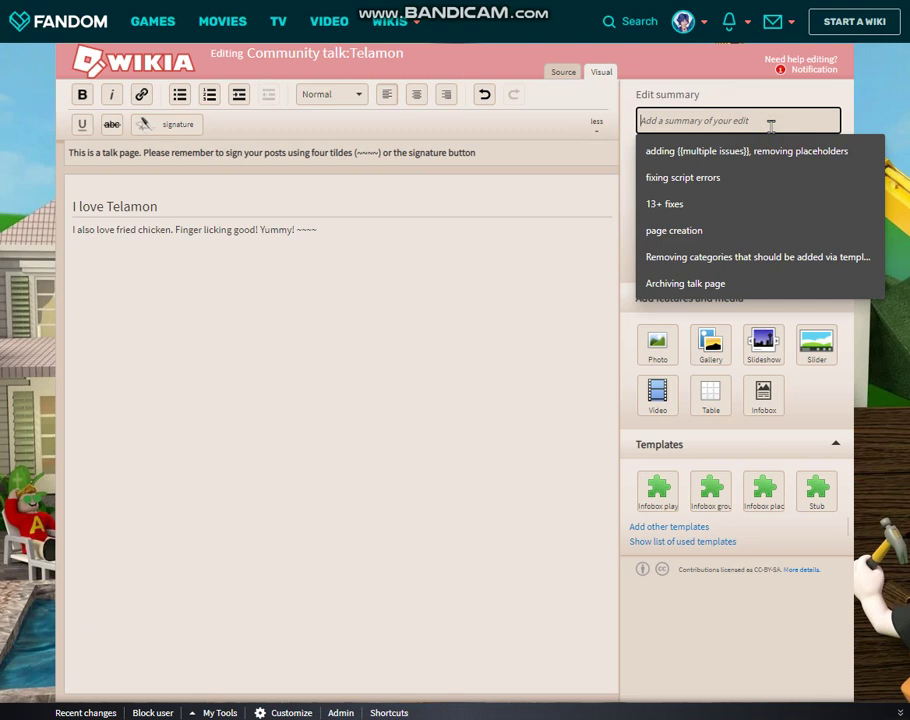
type("le")
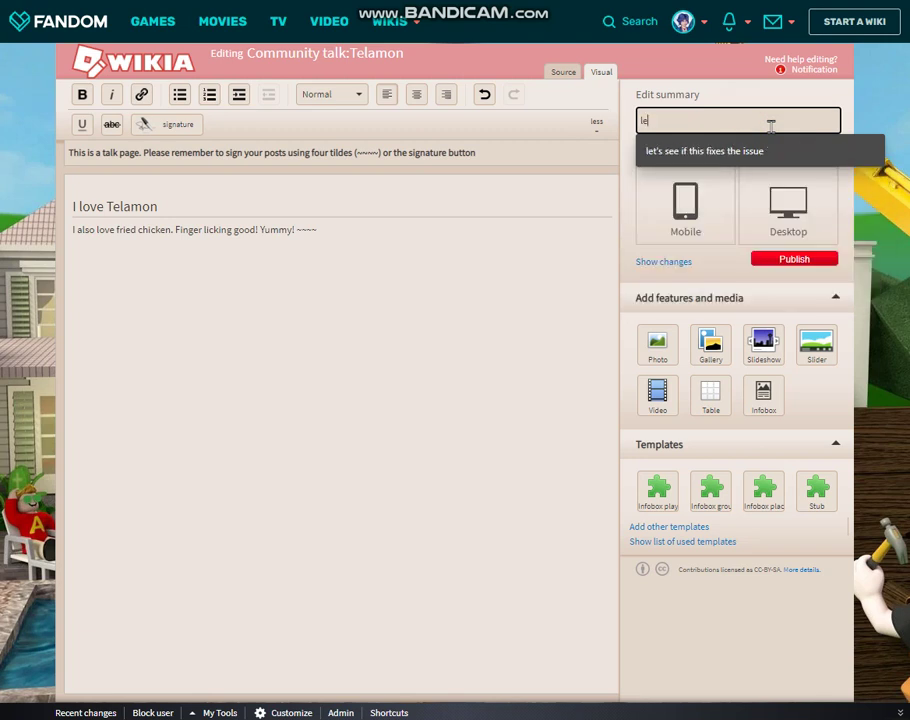
type("aving a commen")
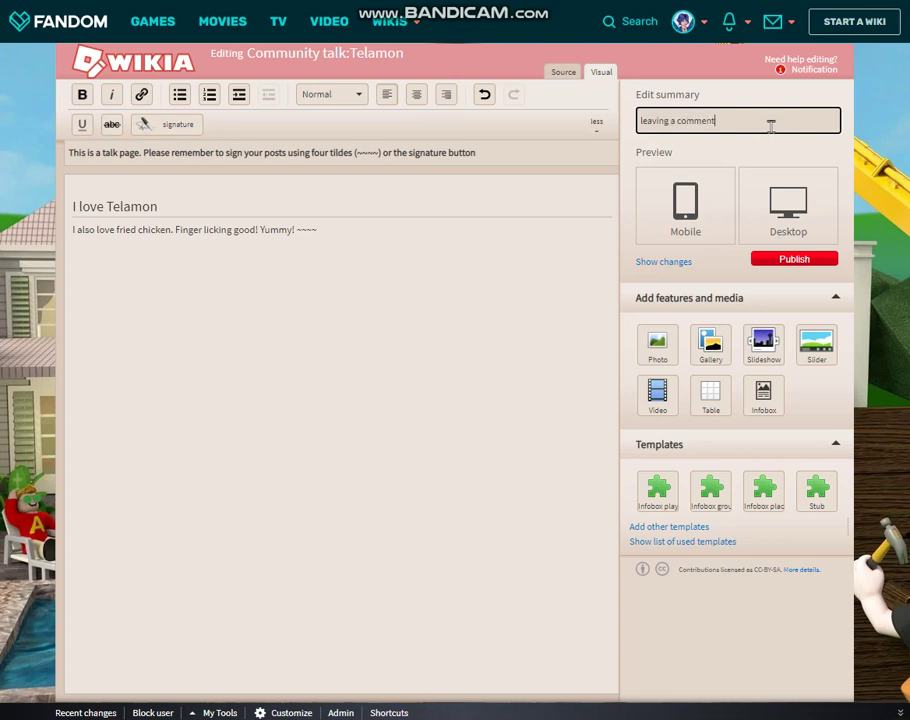
type("t")
Check the Telamon comment in the desktop preview and publish it from there.
left_click(790, 205)
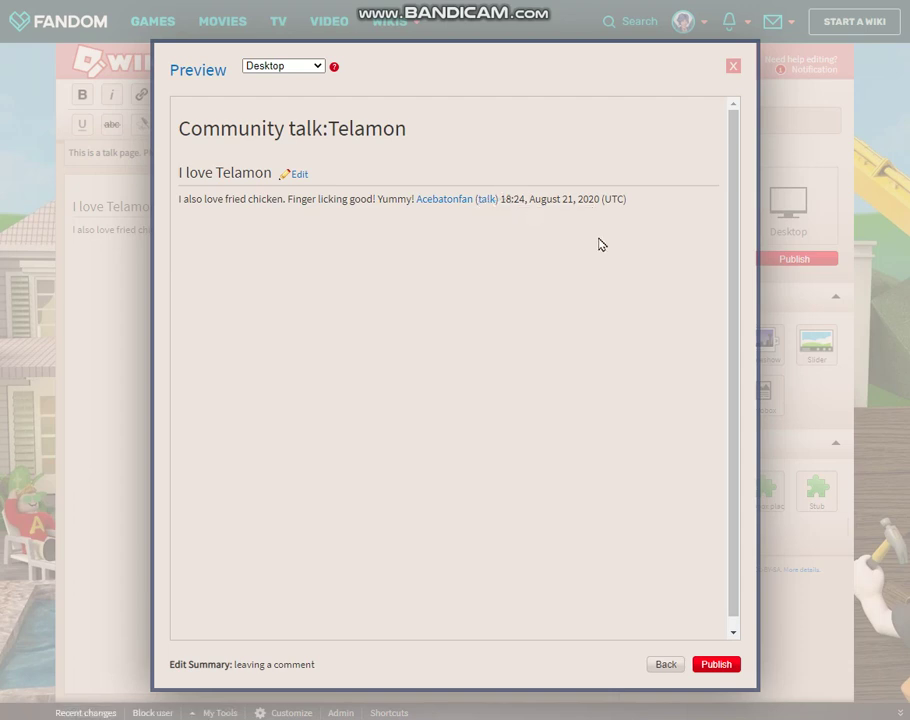
left_click_drag(201, 130, 719, 238)
left_click(719, 238)
left_click(715, 670)
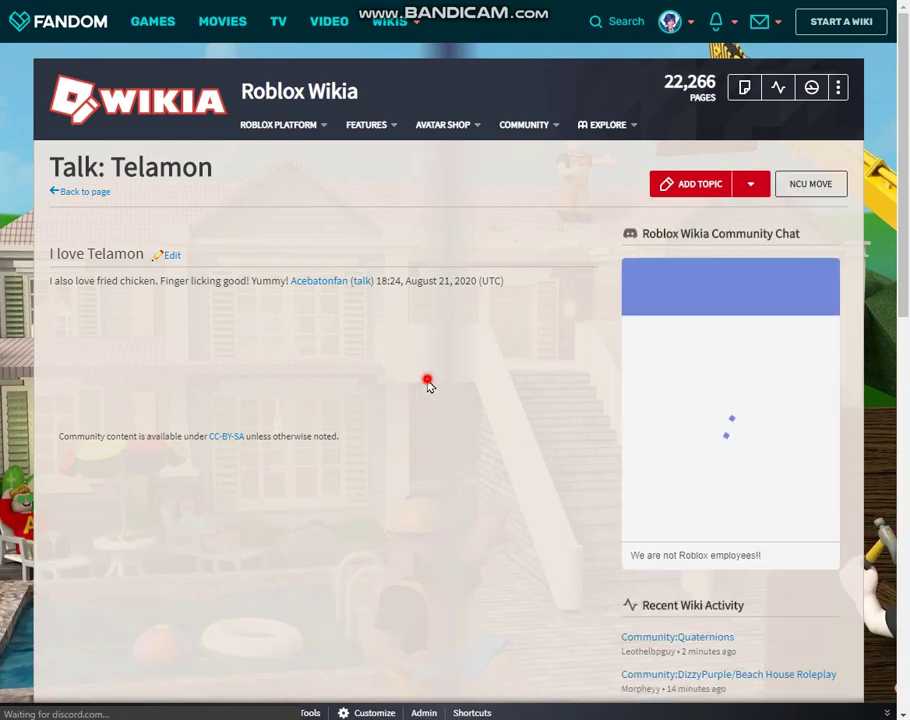
Review the published comment on the Telamon talk page, open its section for editing and return to the talk page.
left_click_drag(423, 280, 339, 321)
left_click(576, 273)
left_click_drag(574, 269, 526, 209)
left_click(526, 209)
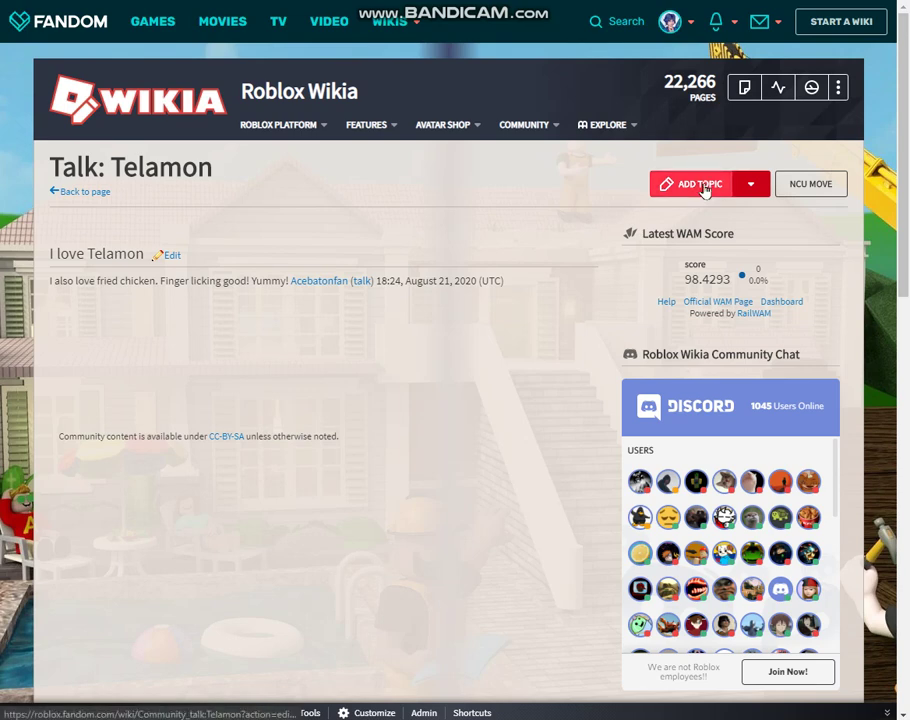
left_click(175, 258)
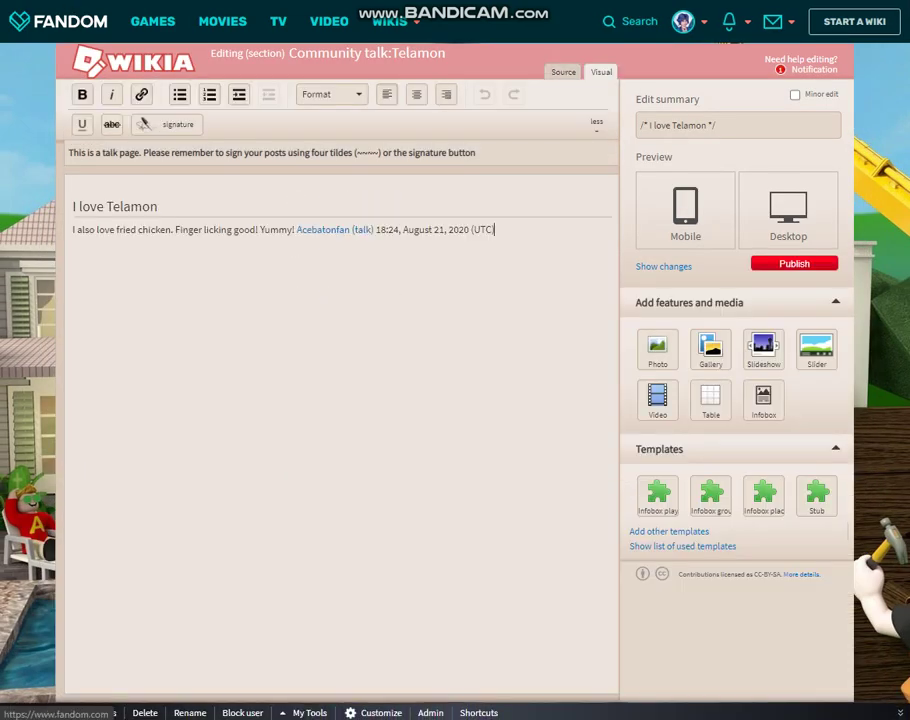
key("alt+Left")
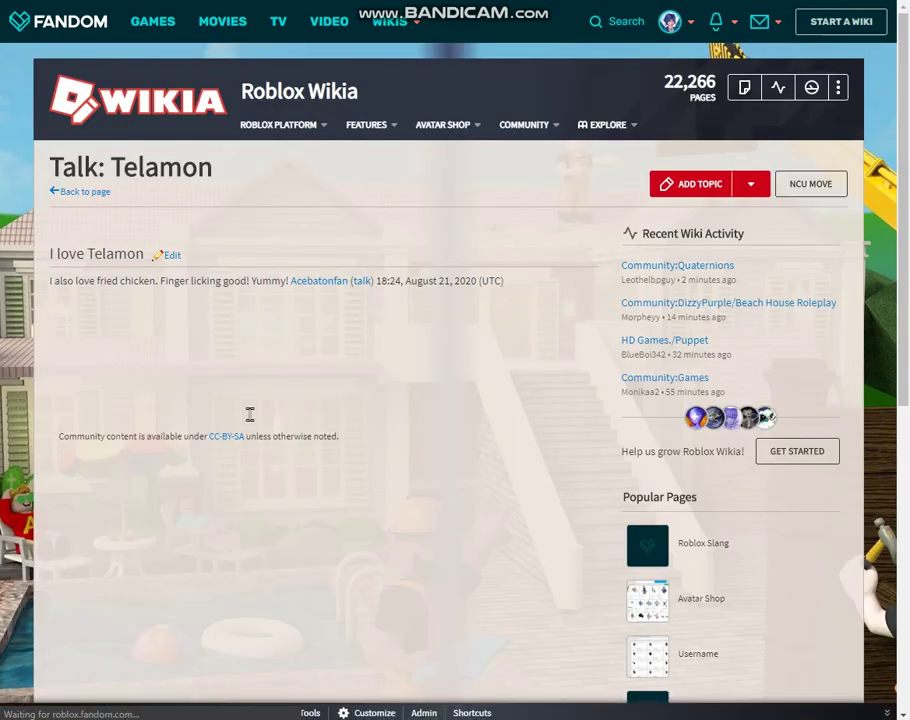